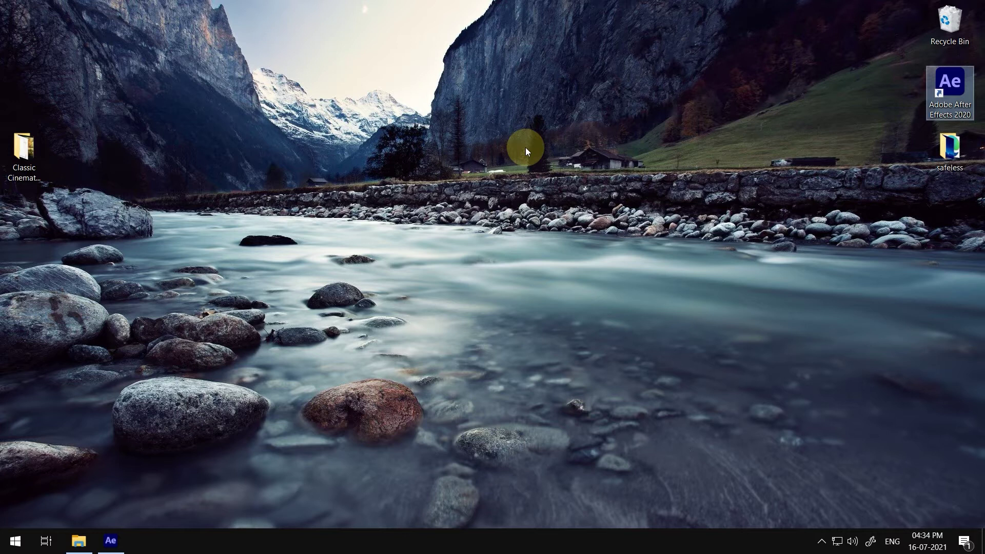
Step: Bring the After Effects 2020 window forward from the taskbar
{"action": "left_click", "coordinate": [110, 541]}
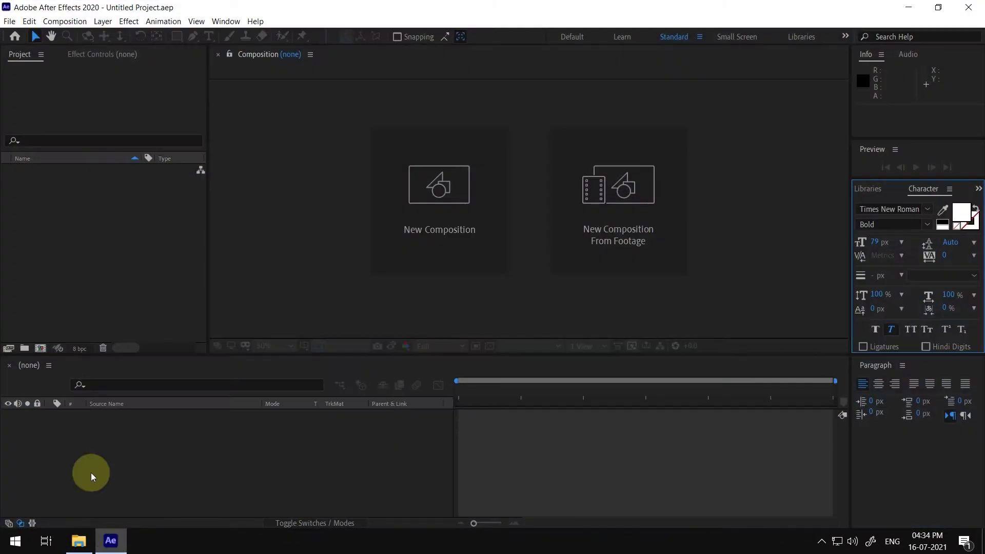
Step: Open recent Classic Cinematic Opener.aep, accept its conversion and warnings, and go to 0:00:02:24
{"action": "left_click", "coordinate": [10, 21]}
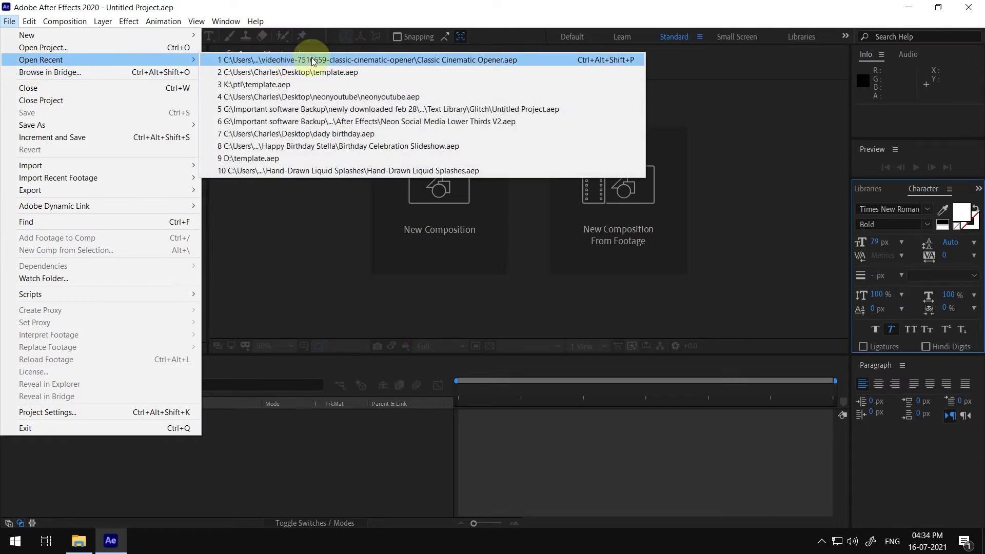
{"action": "mouse_move", "coordinate": [42, 60]}
{"action": "left_click", "coordinate": [313, 61]}
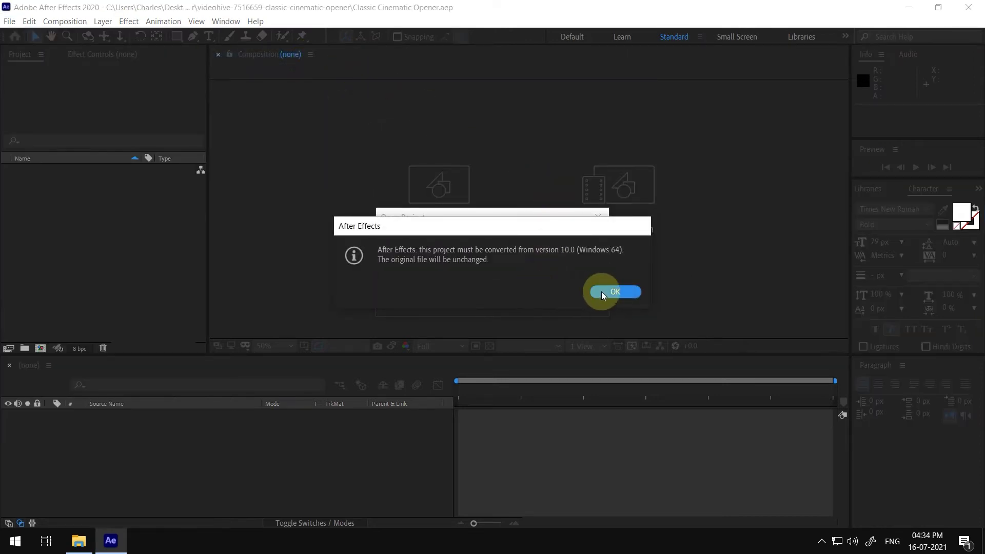
{"action": "left_click", "coordinate": [608, 292]}
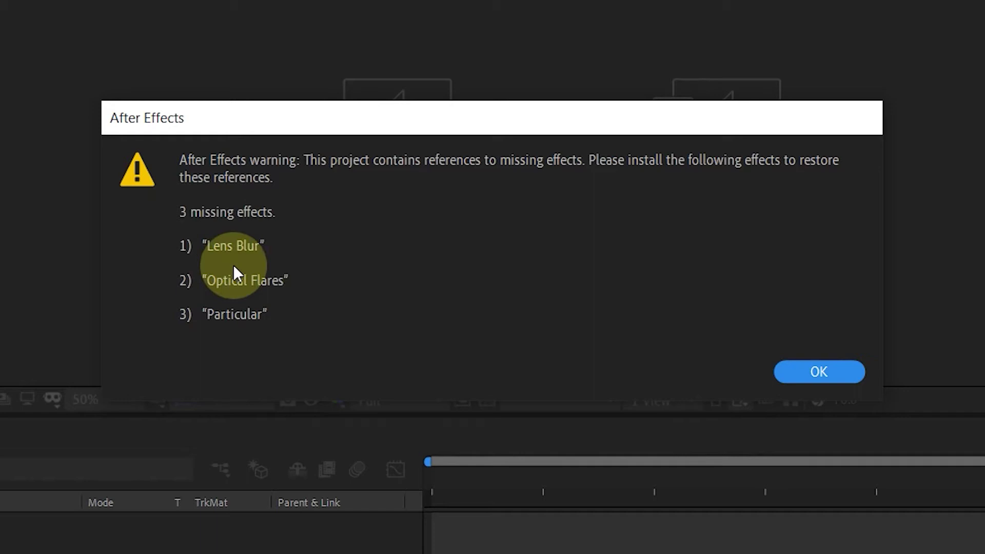
{"action": "left_click", "coordinate": [836, 375]}
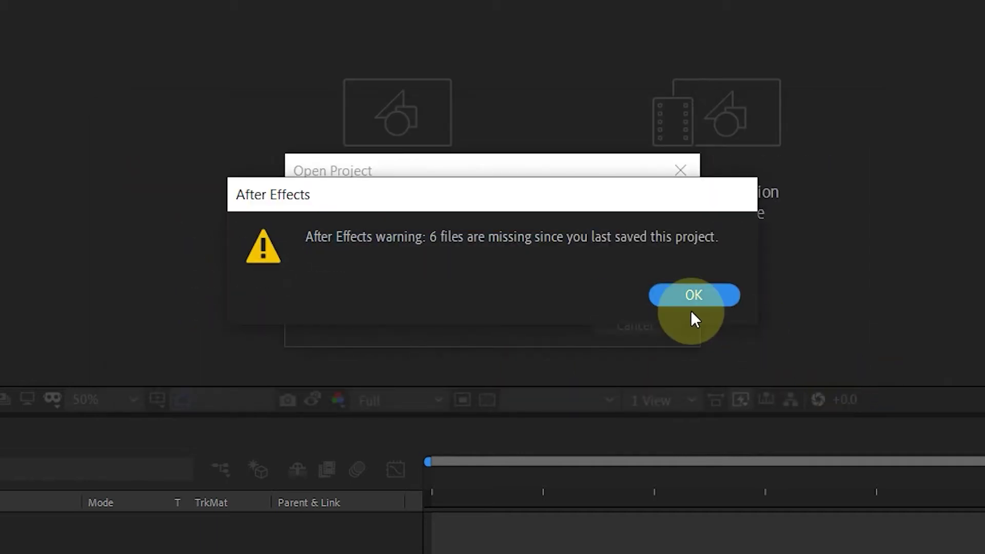
{"action": "left_click", "coordinate": [692, 302]}
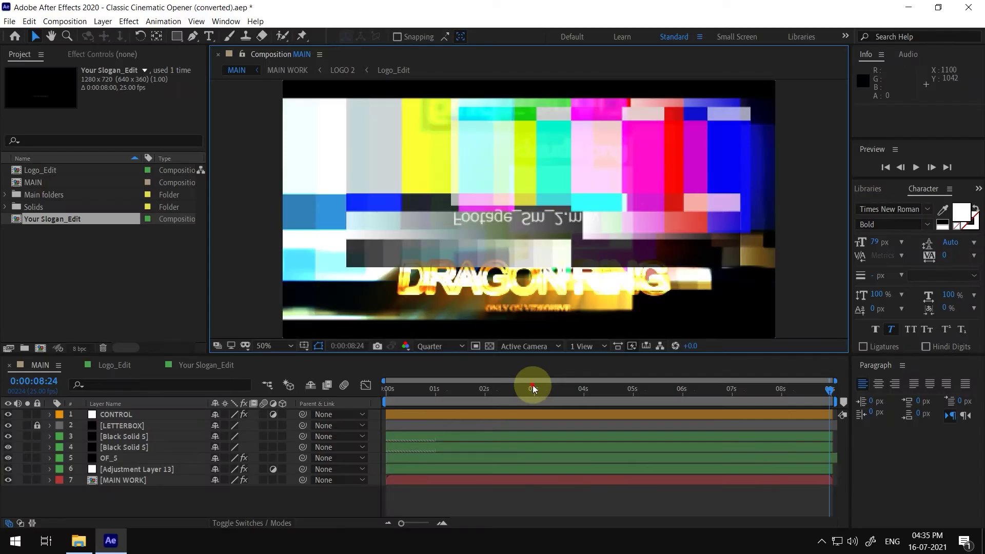
{"action": "left_click", "coordinate": [533, 389]}
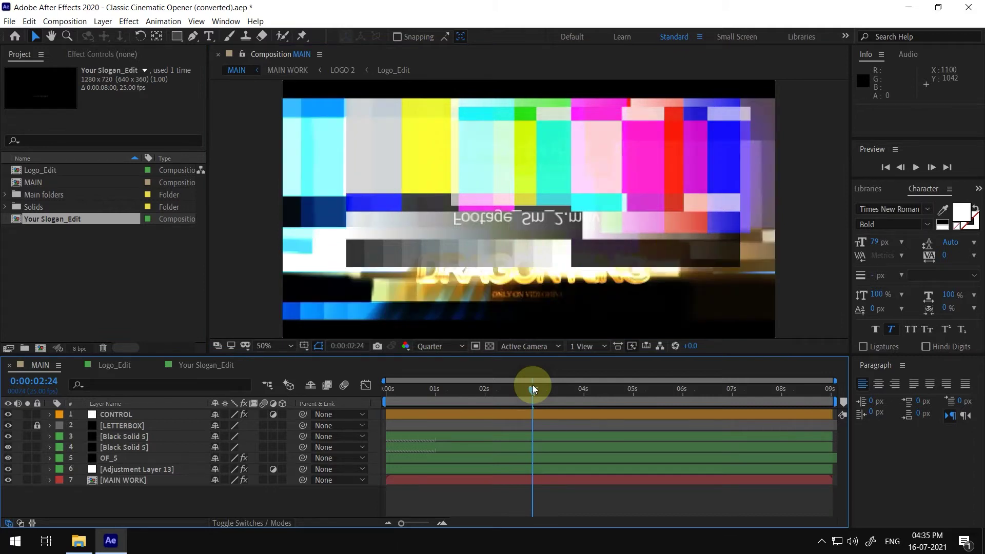
Step: Filter the Project panel by 'missing' and bring up BG_Clouds.mov's context menu
{"action": "left_click", "coordinate": [52, 141]}
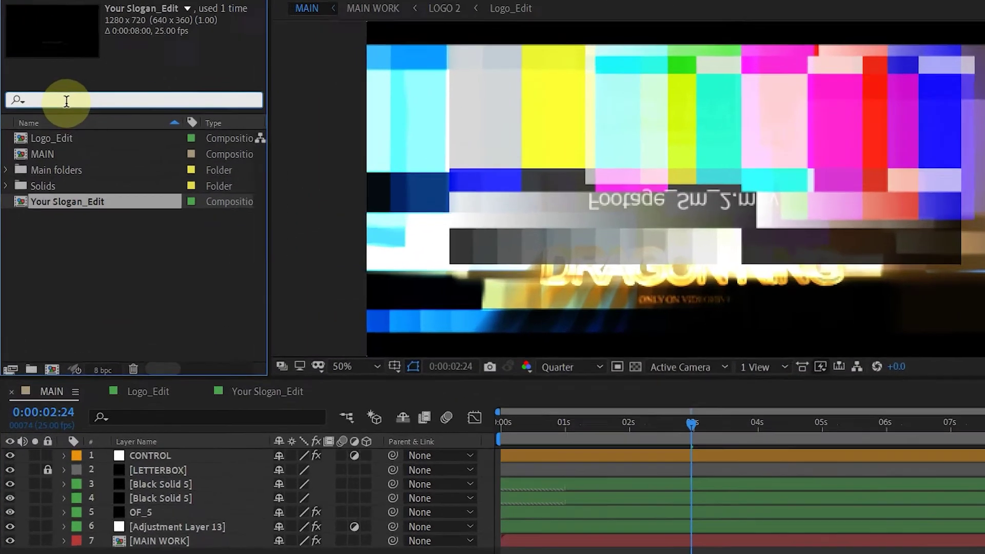
{"action": "type", "text": "missing"}
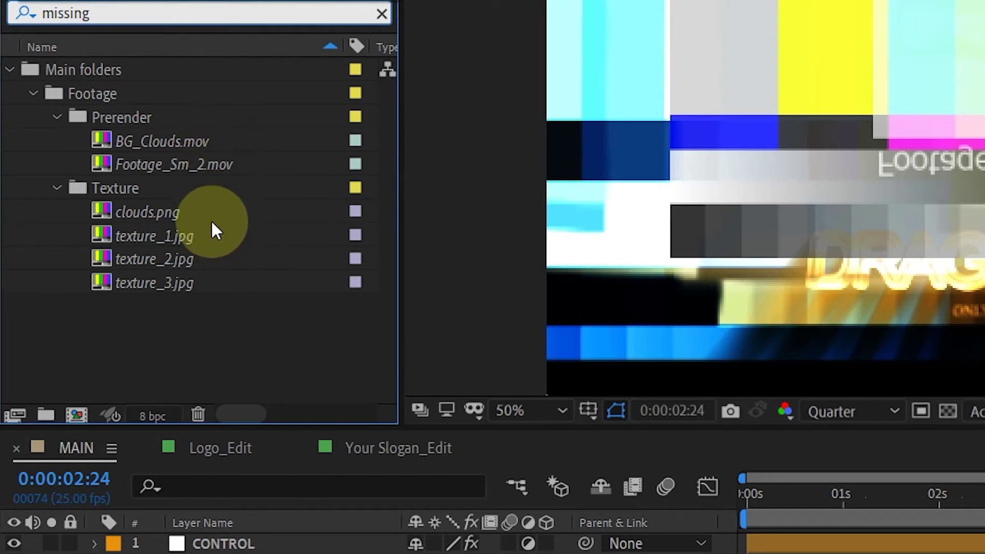
{"action": "right_click", "coordinate": [178, 140]}
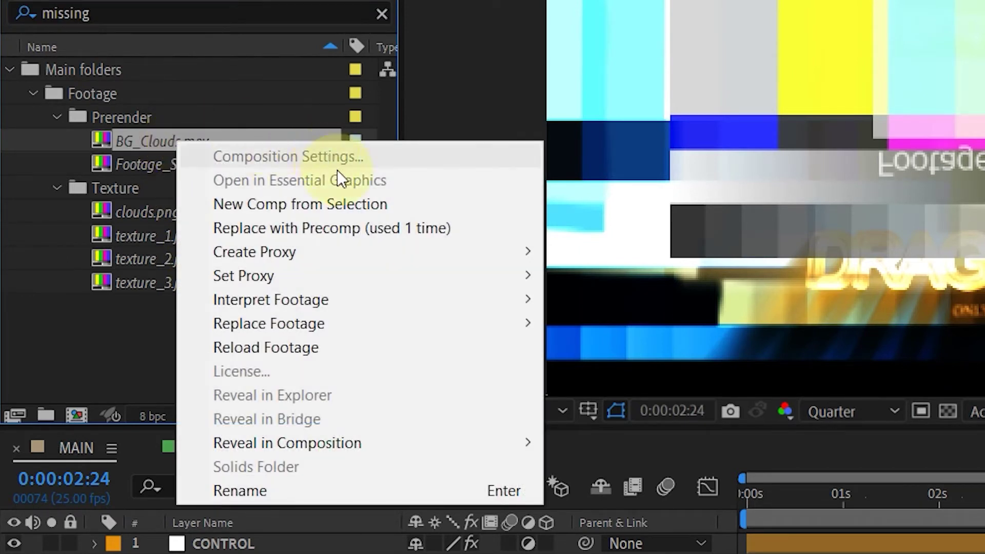
{"action": "mouse_move", "coordinate": [268, 324]}
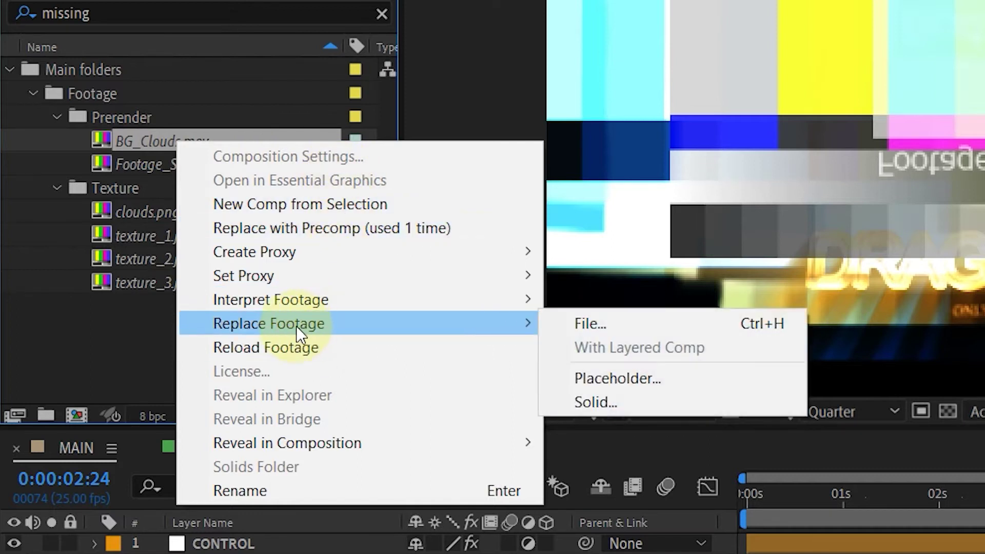
Step: Replace BG_Clouds.mov with BG_Clouds from Pictures > Footage, accepting the five recovered items
{"action": "left_click", "coordinate": [579, 322]}
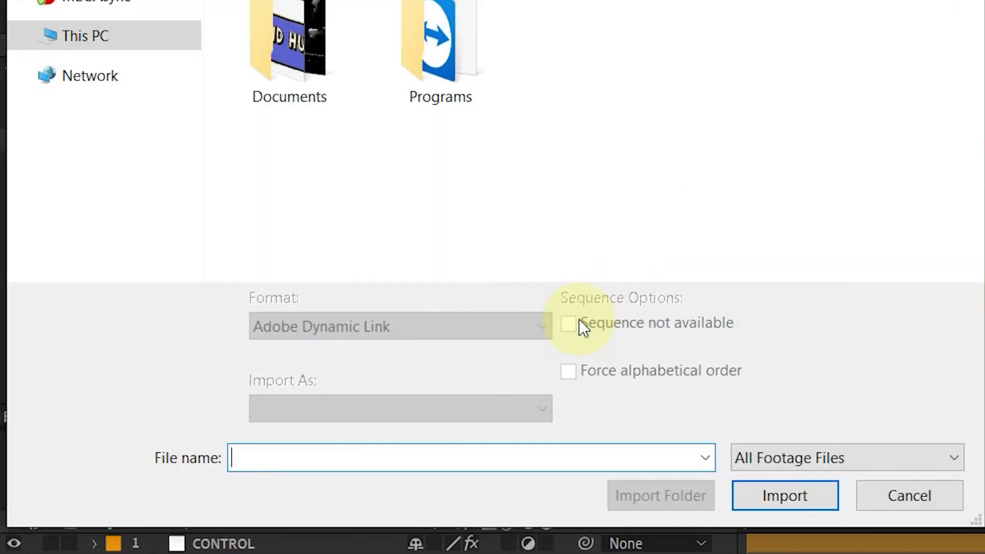
{"action": "left_click", "coordinate": [128, 42]}
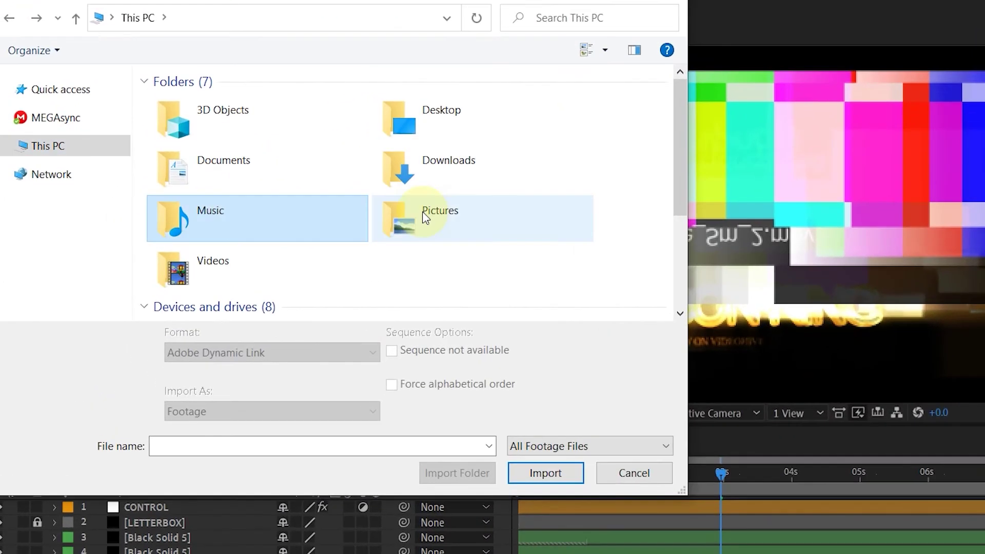
{"action": "double_click", "coordinate": [422, 218]}
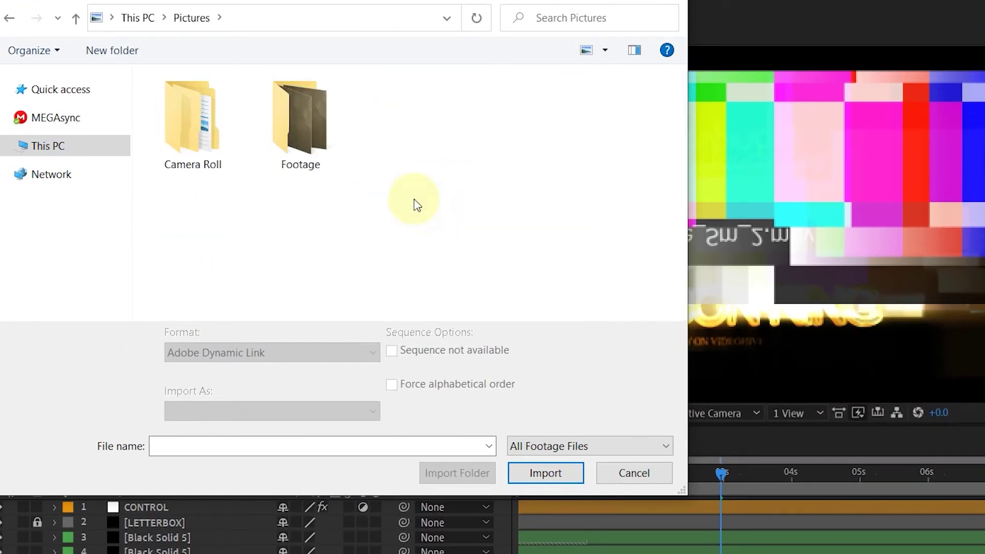
{"action": "left_click", "coordinate": [309, 123]}
{"action": "double_click", "coordinate": [309, 121]}
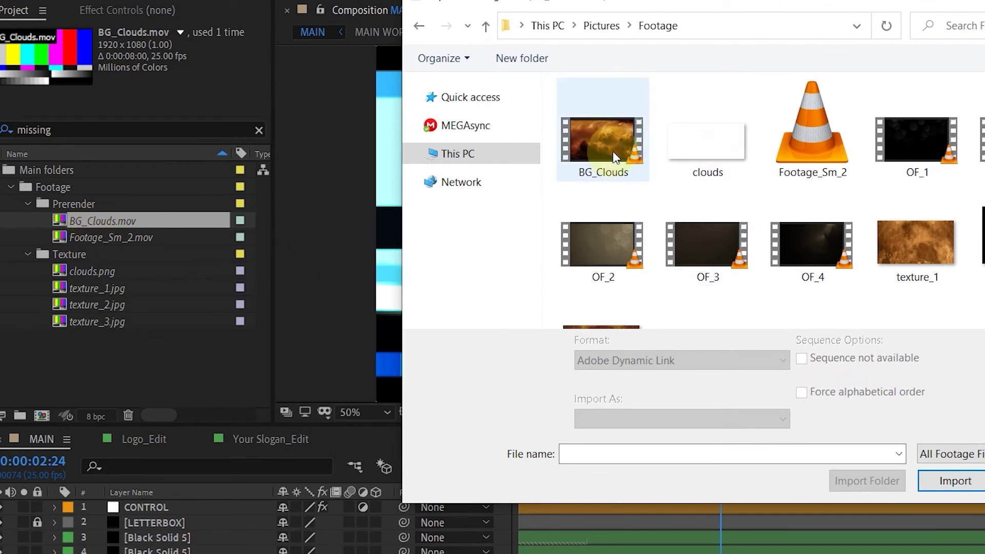
{"action": "left_click", "coordinate": [614, 157]}
{"action": "left_click", "coordinate": [946, 485]}
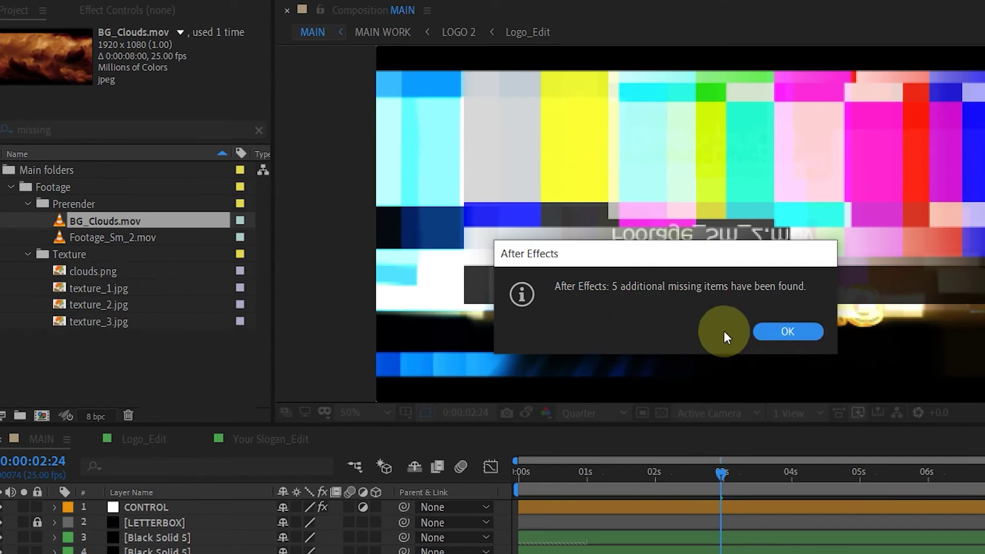
{"action": "left_click", "coordinate": [790, 333]}
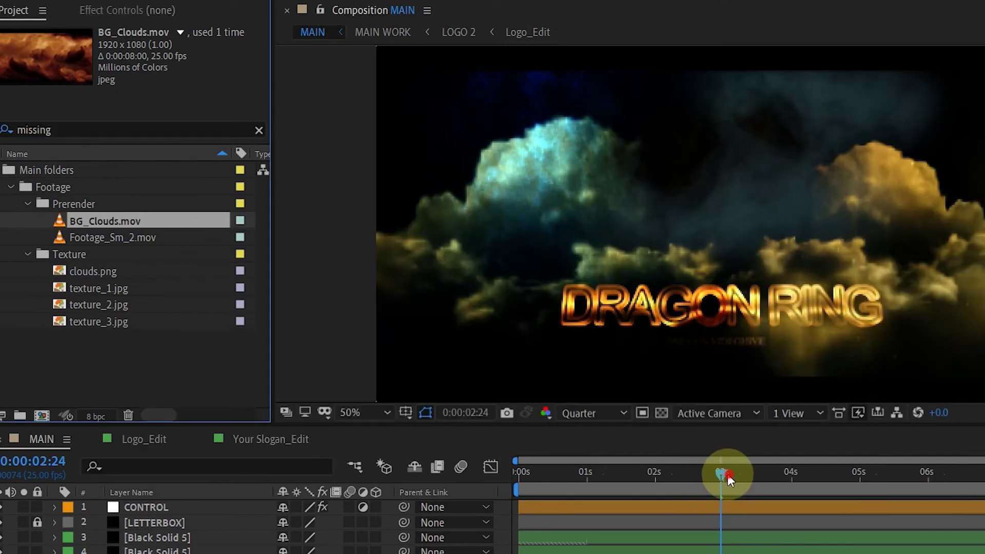
{"action": "left_click_drag", "start_coordinate": [727, 475], "coordinate": [518, 484]}
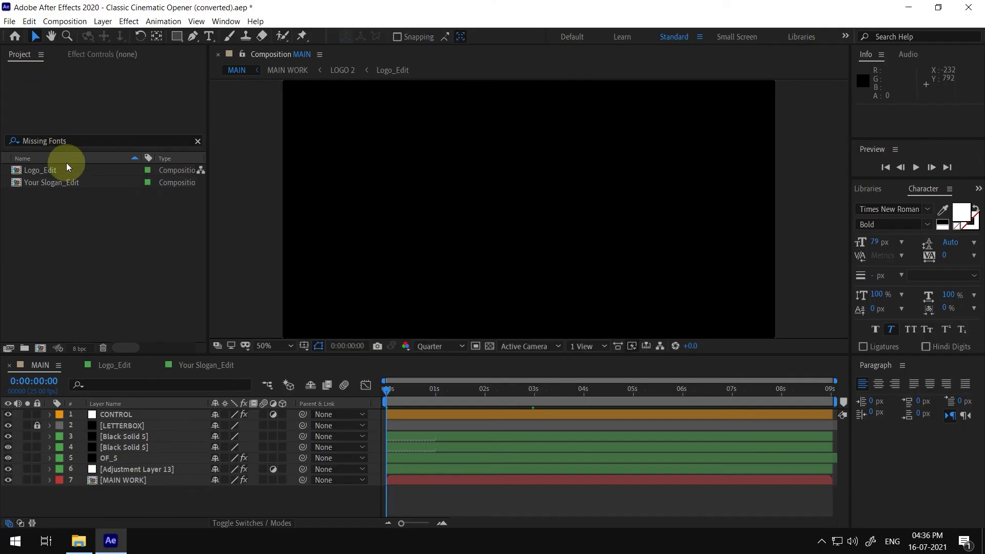
Step: Clear the 'missing' search and scrub MAIN to preview the DRAGON RING title over clouds
{"action": "left_click", "coordinate": [197, 143]}
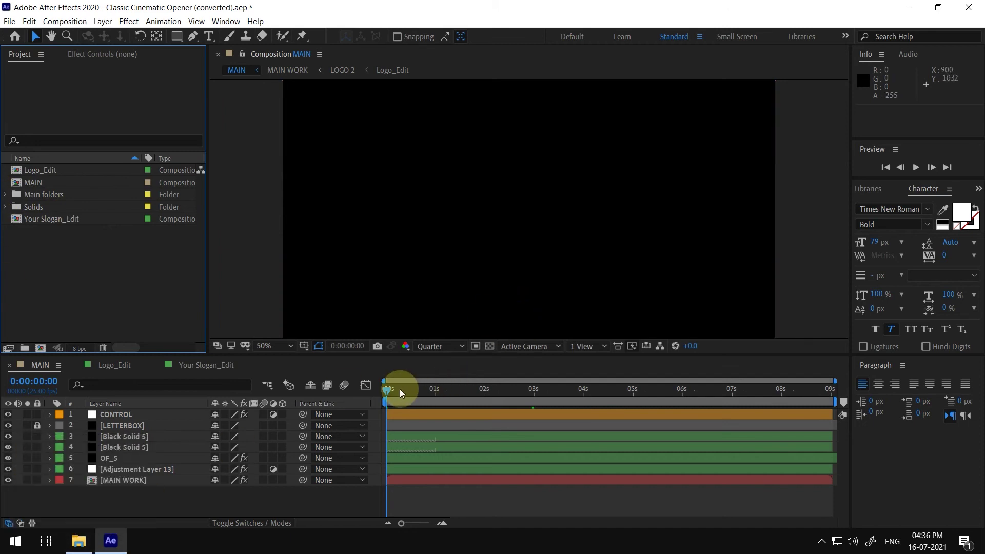
{"action": "mouse_move", "coordinate": [389, 393]}
{"action": "left_mouse_down"}
{"action": "mouse_move", "coordinate": [574, 391]}
{"action": "mouse_move", "coordinate": [689, 375]}
{"action": "left_mouse_up"}
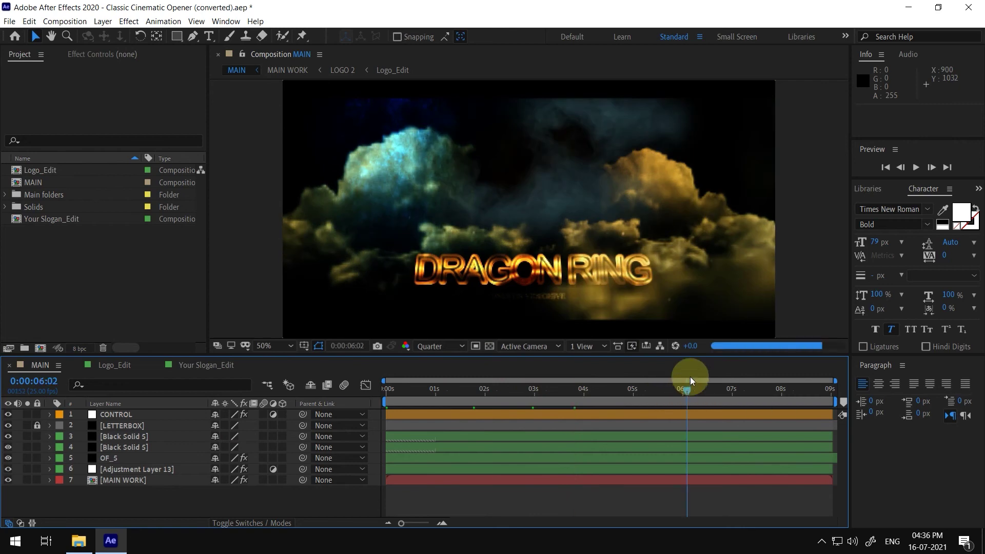